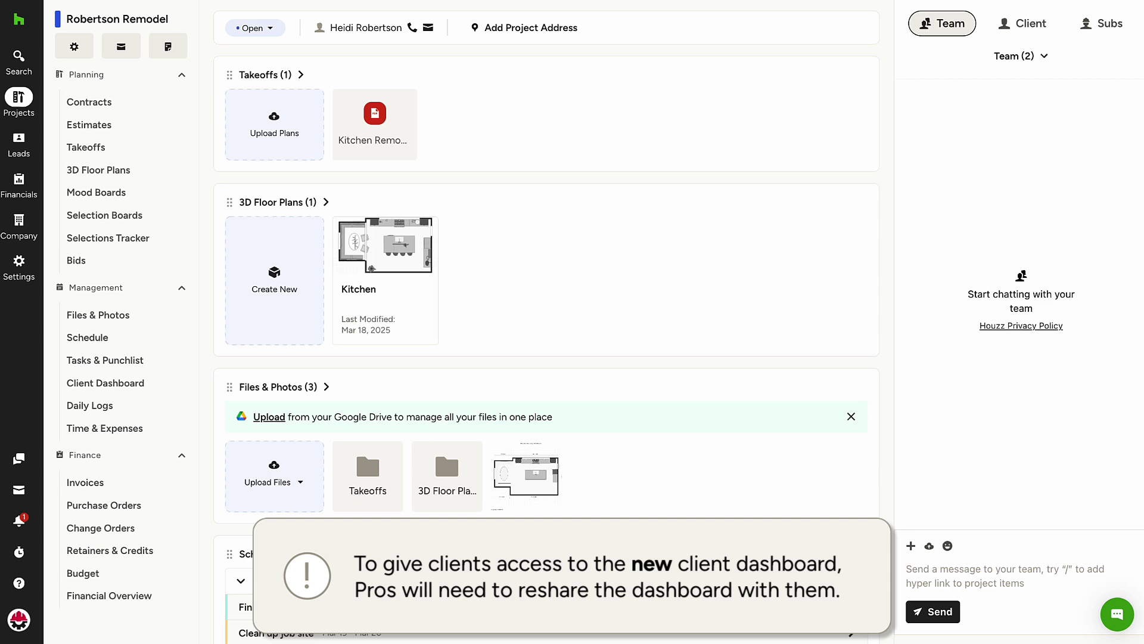
Share the project schedule by changing Client dashboard view from No Access to Access.
{"action": "left_click", "coordinate": [139, 341]}
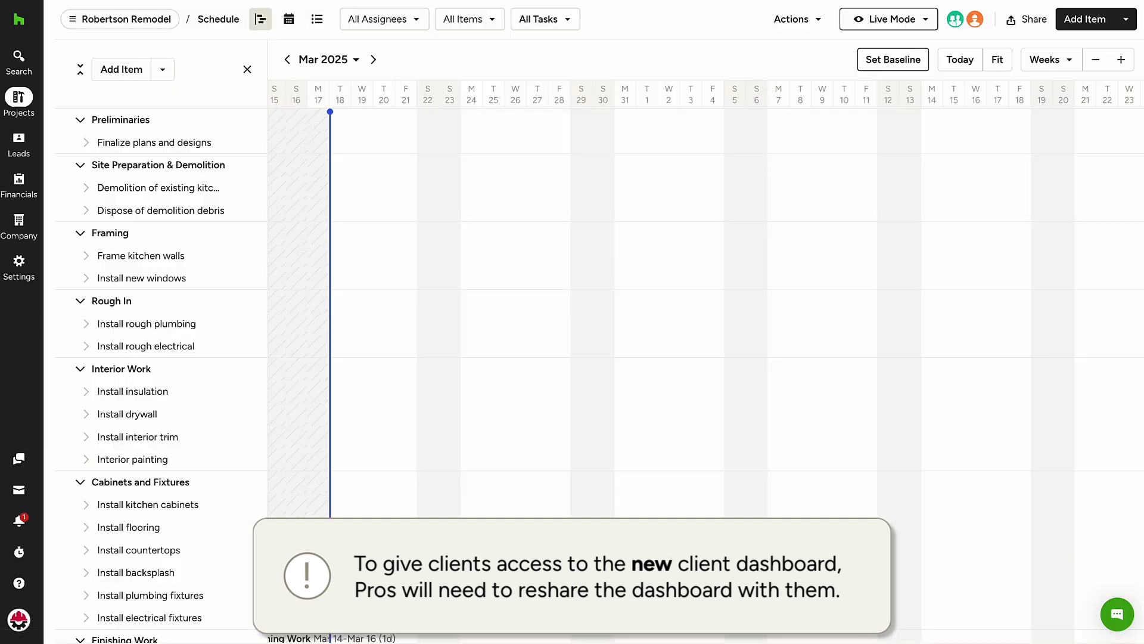
{"action": "left_click", "coordinate": [967, 23]}
{"action": "left_click", "coordinate": [745, 328]}
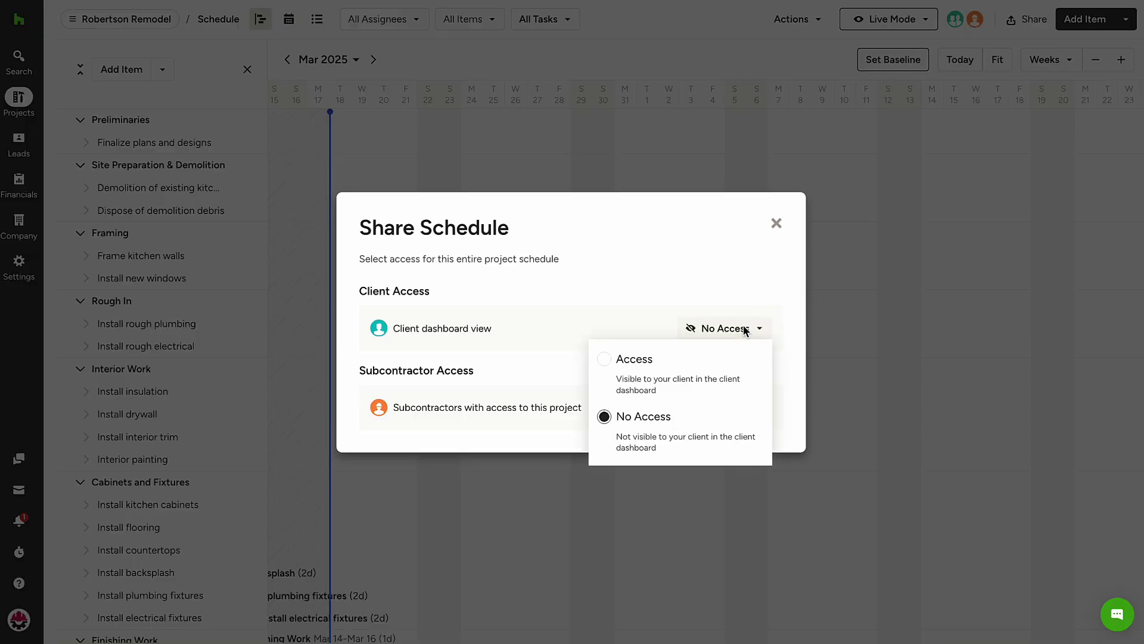
{"action": "left_click", "coordinate": [737, 358]}
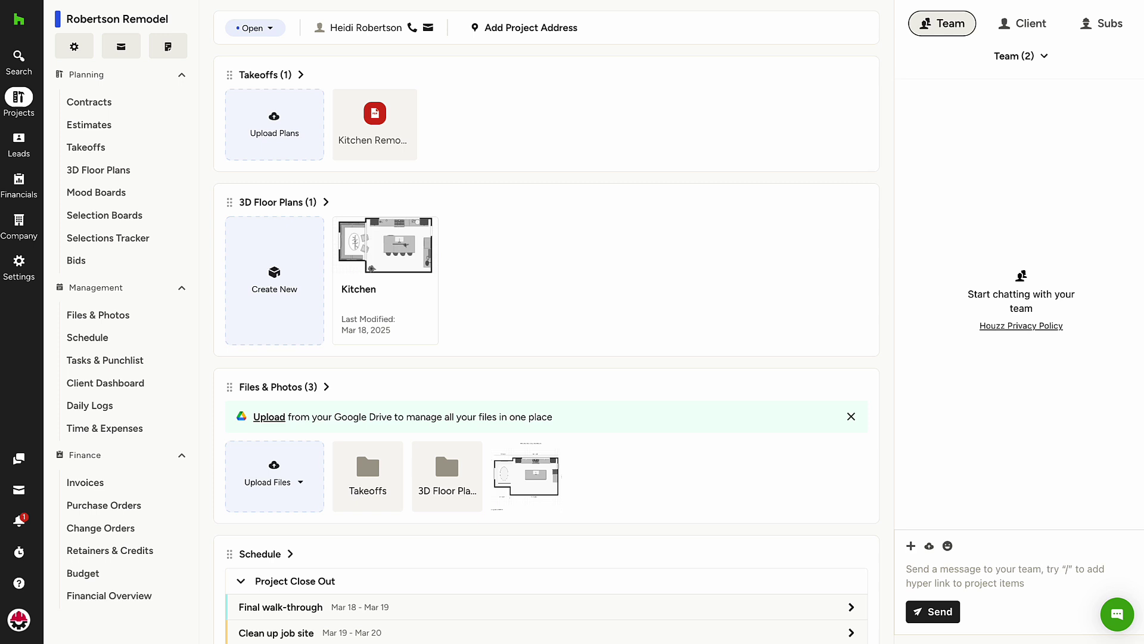
Open the client dashboard editor and check the client's details and Shared status, leaving it shared.
{"action": "left_click", "coordinate": [161, 390]}
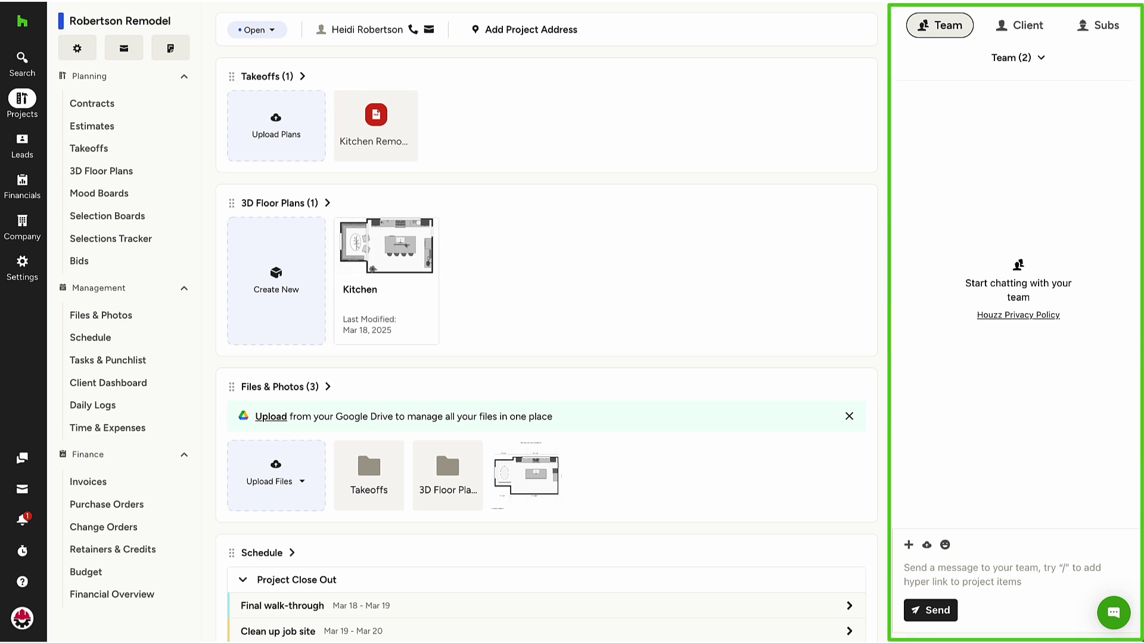
{"action": "left_click", "coordinate": [1045, 30]}
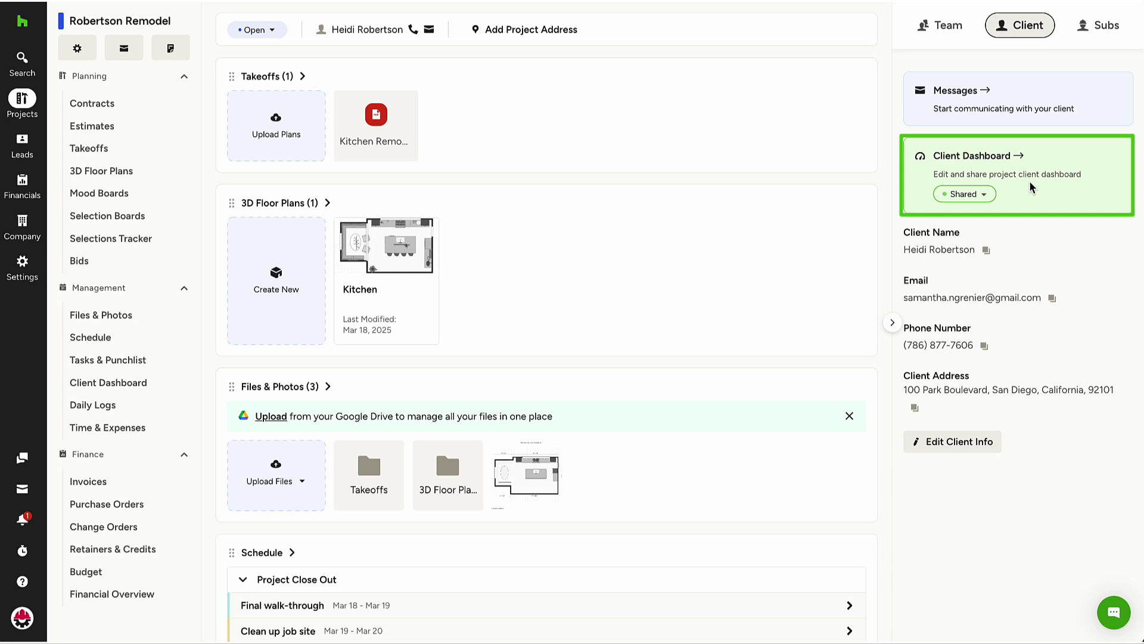
{"action": "left_click", "coordinate": [985, 196]}
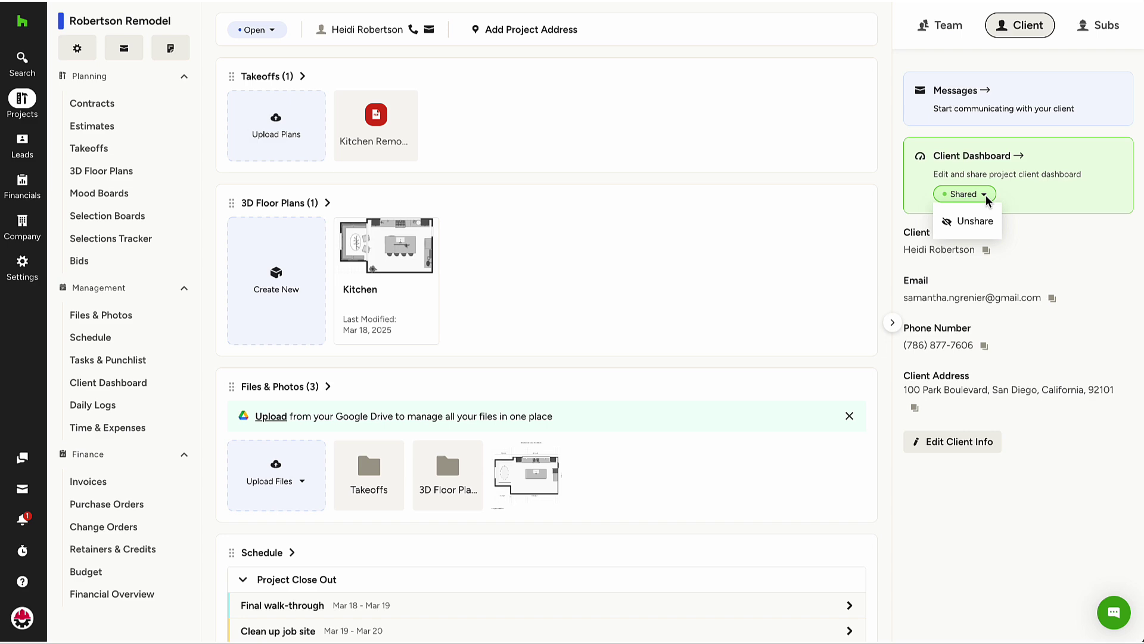
{"action": "left_click", "coordinate": [986, 197]}
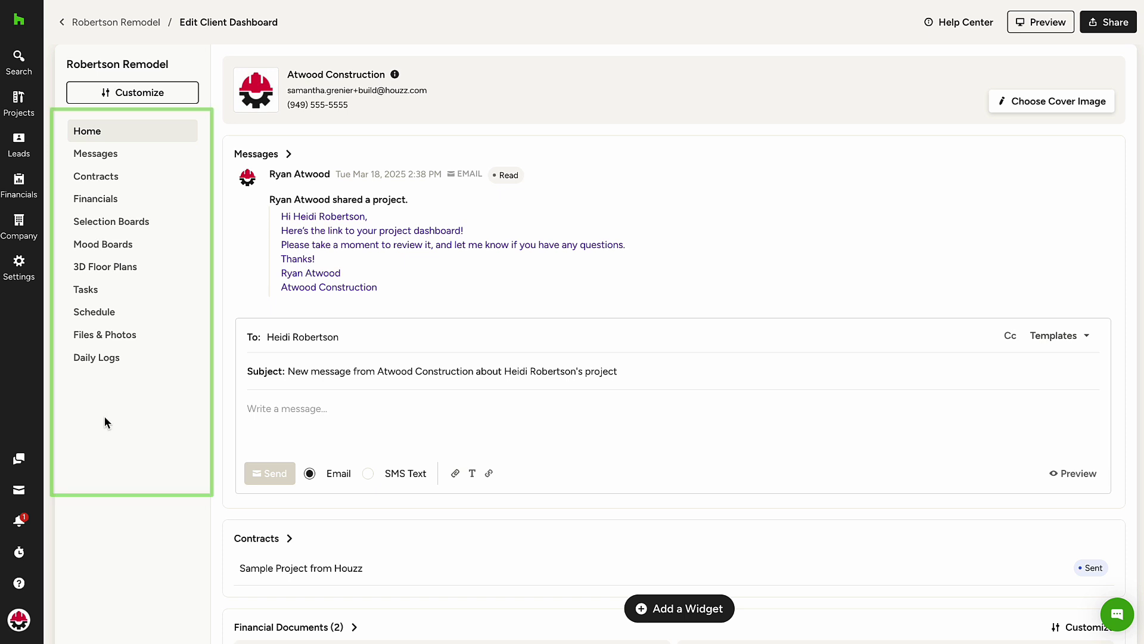
{"action": "left_click", "coordinate": [162, 224]}
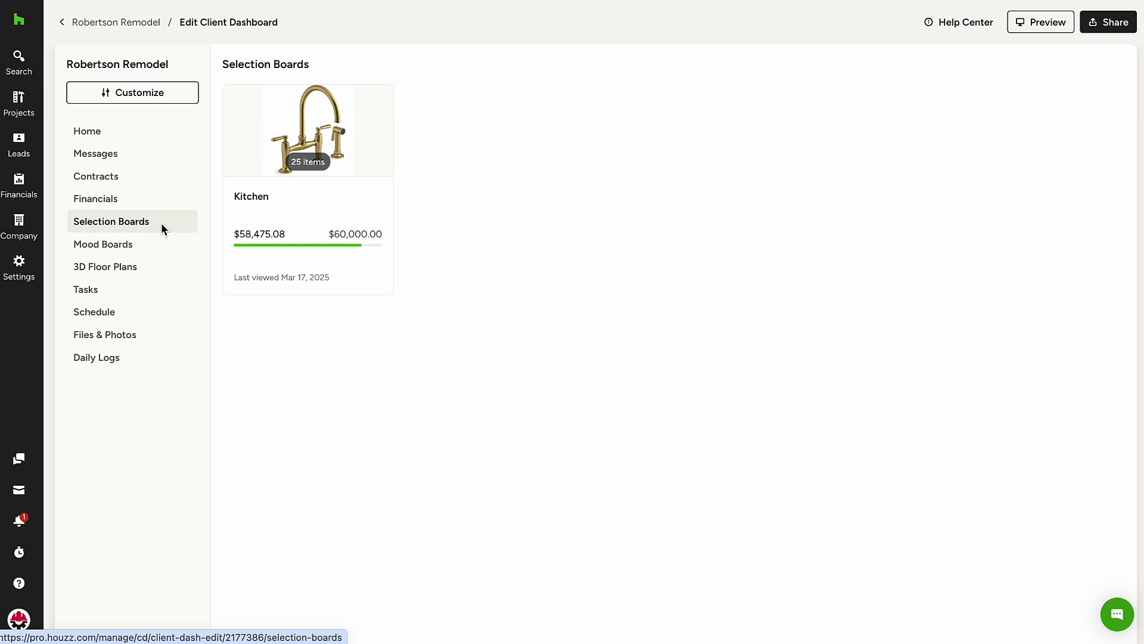
{"action": "left_click", "coordinate": [173, 132]}
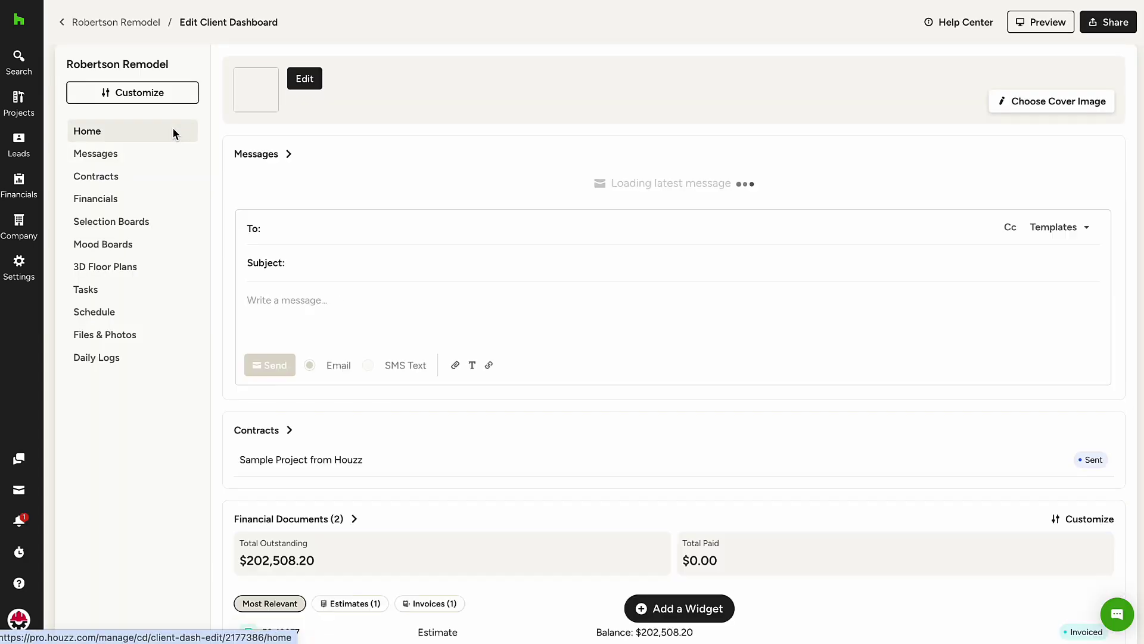
{"action": "scroll", "coordinate": [351, 230], "scroll_direction": "down", "scroll_amount": 10}
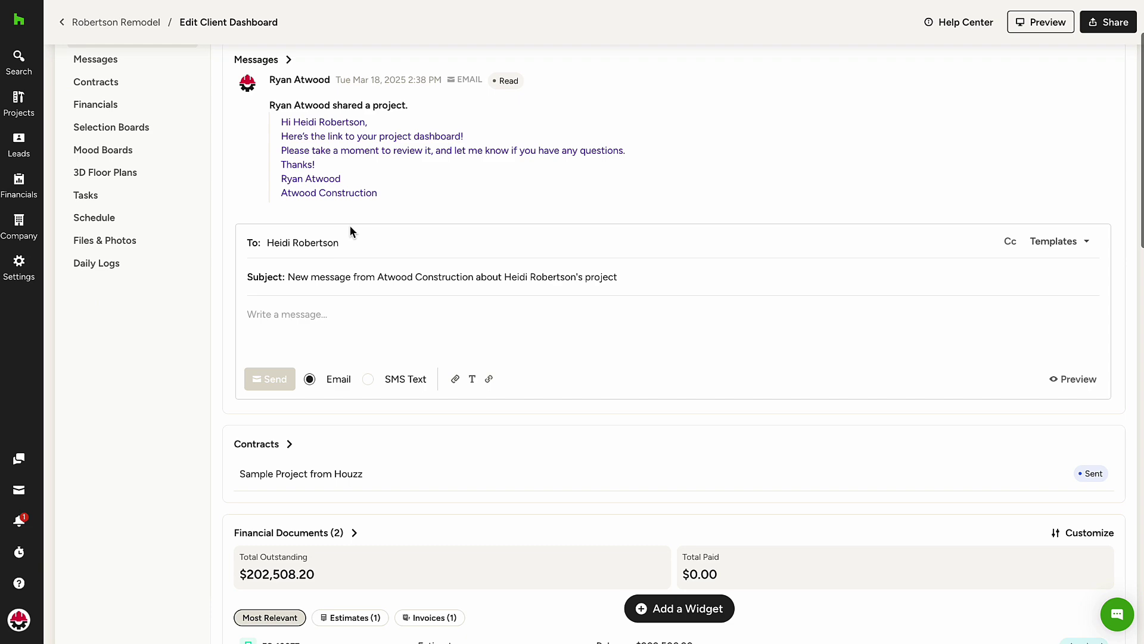
{"action": "scroll", "coordinate": [350, 230], "scroll_direction": "down", "scroll_amount": 8}
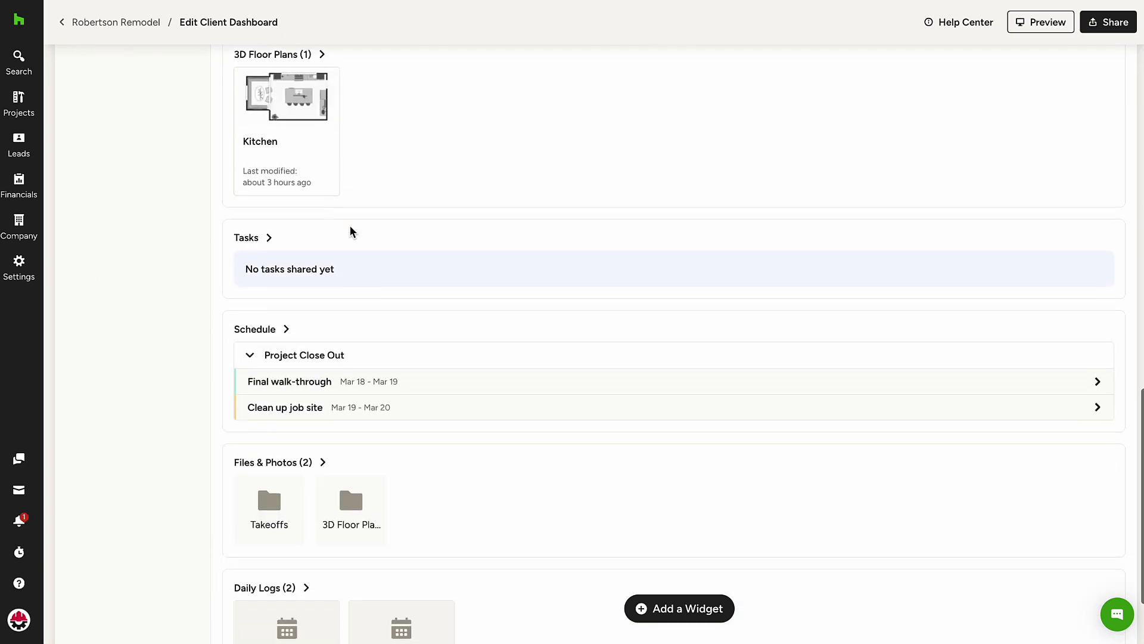
{"action": "scroll", "coordinate": [350, 230], "scroll_direction": "up", "scroll_amount": 20}
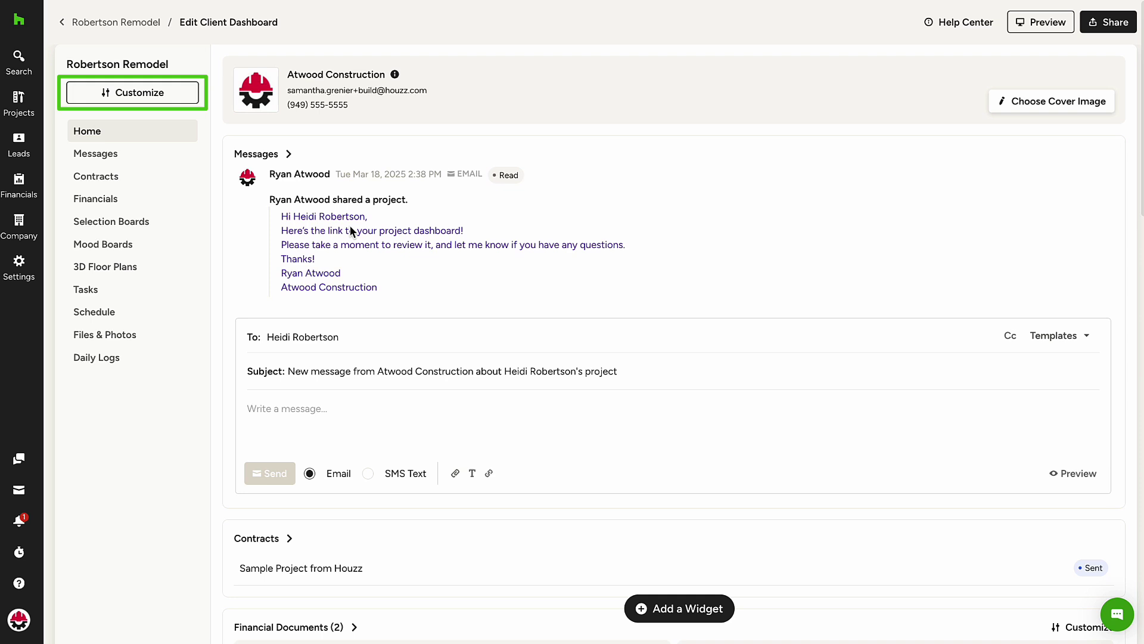
Switch off the Tasks and Contracts sections under Customize and save.
{"action": "left_click", "coordinate": [132, 92]}
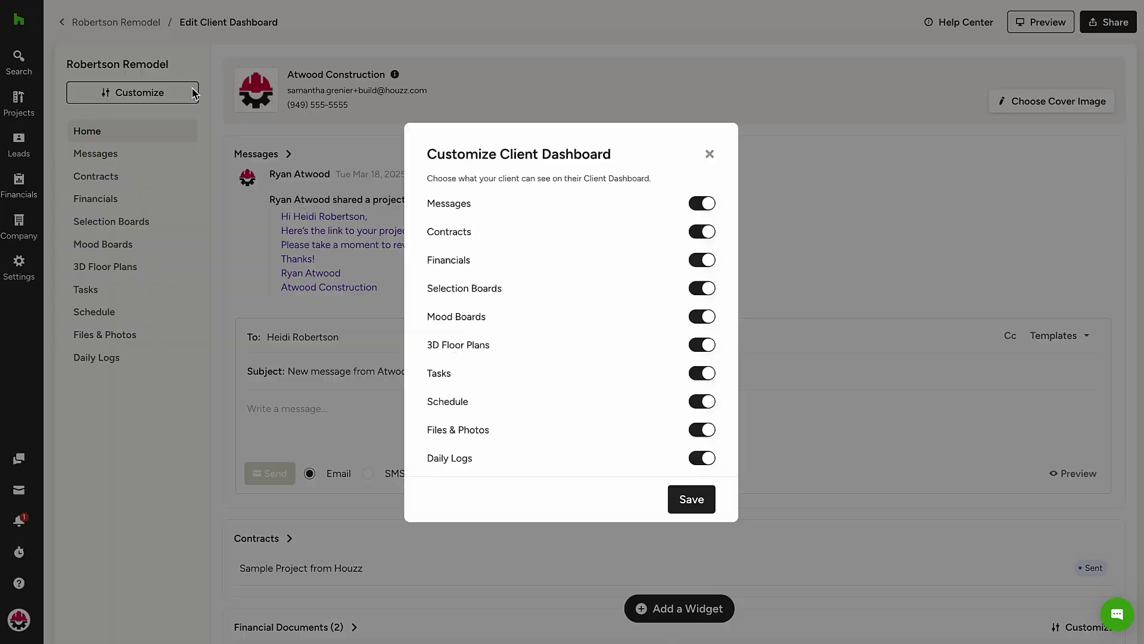
{"action": "left_click", "coordinate": [702, 373]}
{"action": "left_click", "coordinate": [702, 232]}
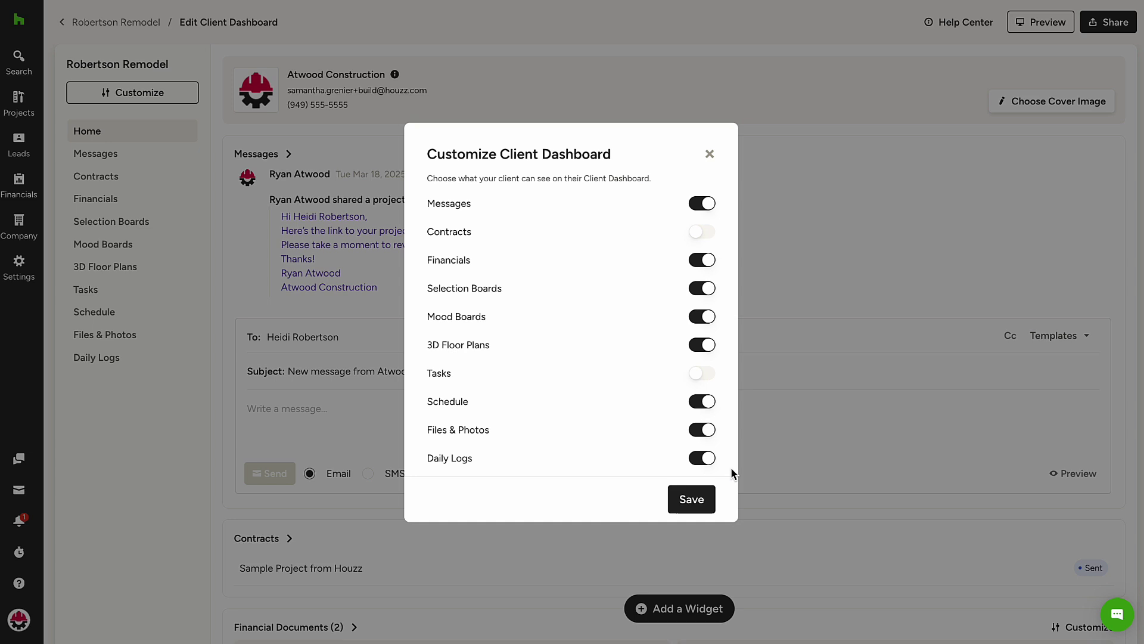
{"action": "left_click", "coordinate": [706, 506]}
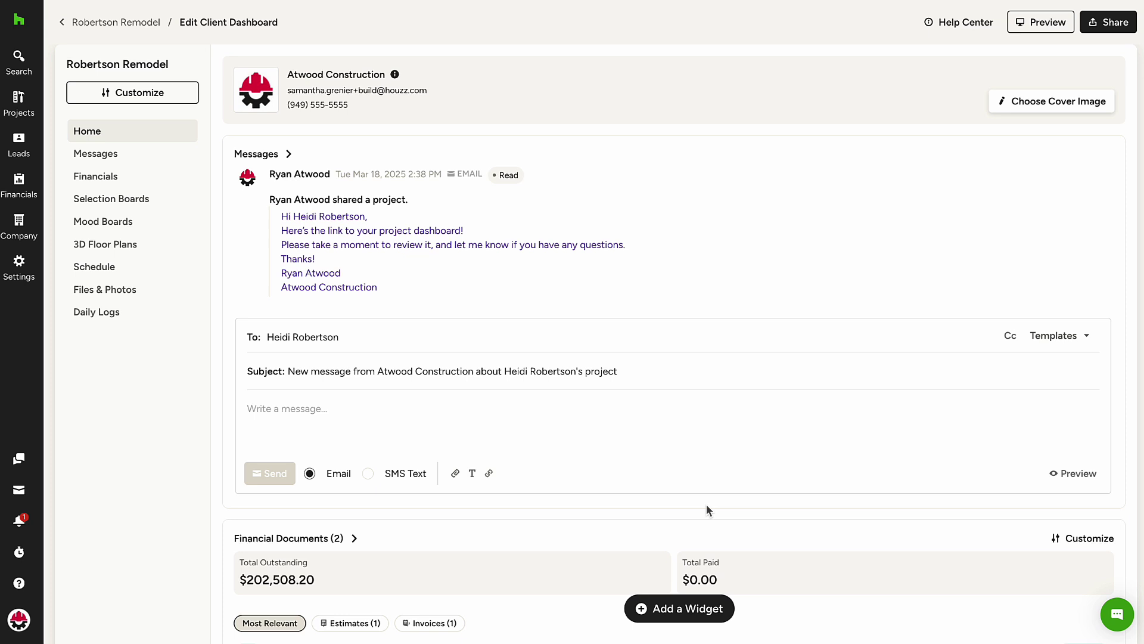
Add a video widget and an 'Update - 3/25/25' text block, then save the update.
{"action": "left_click", "coordinate": [723, 619]}
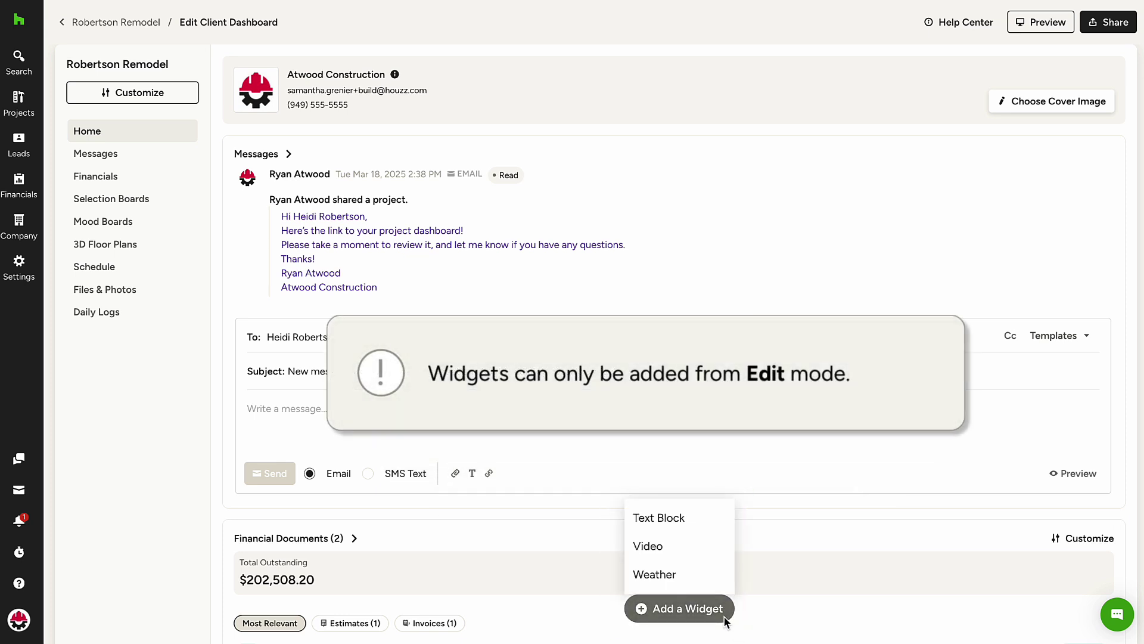
{"action": "left_click", "coordinate": [711, 548]}
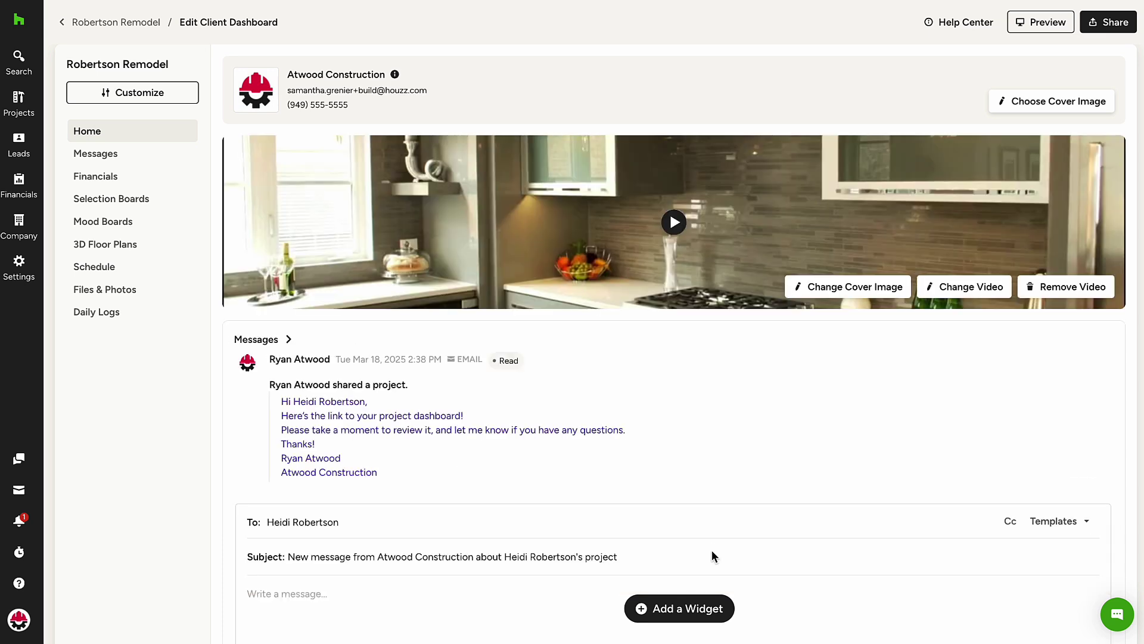
{"action": "left_click", "coordinate": [715, 608]}
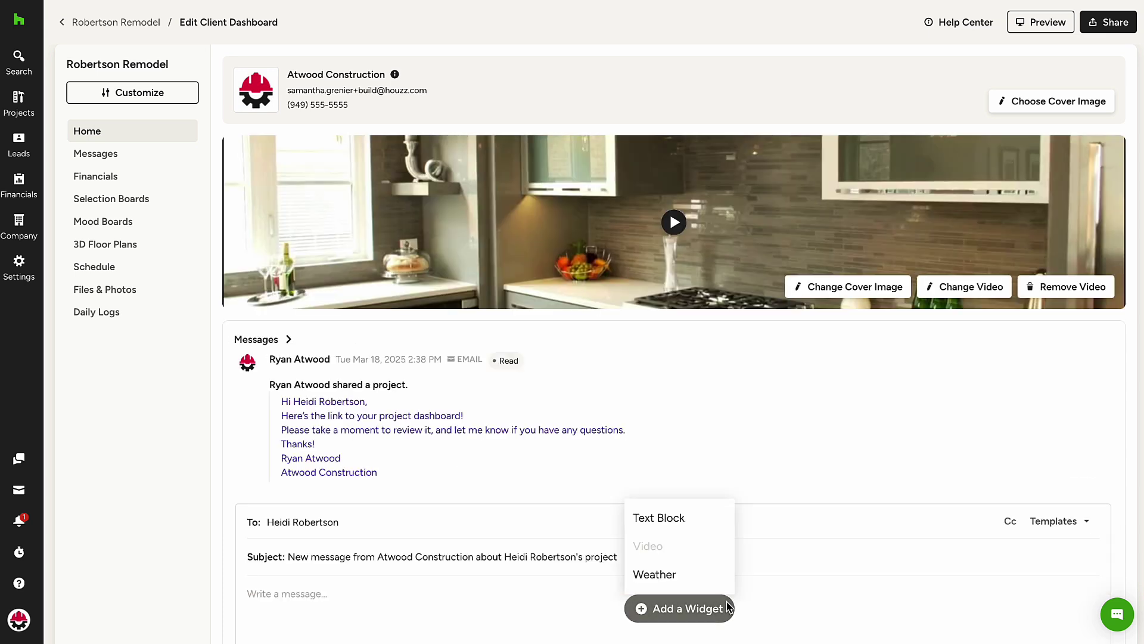
{"action": "left_click", "coordinate": [709, 518]}
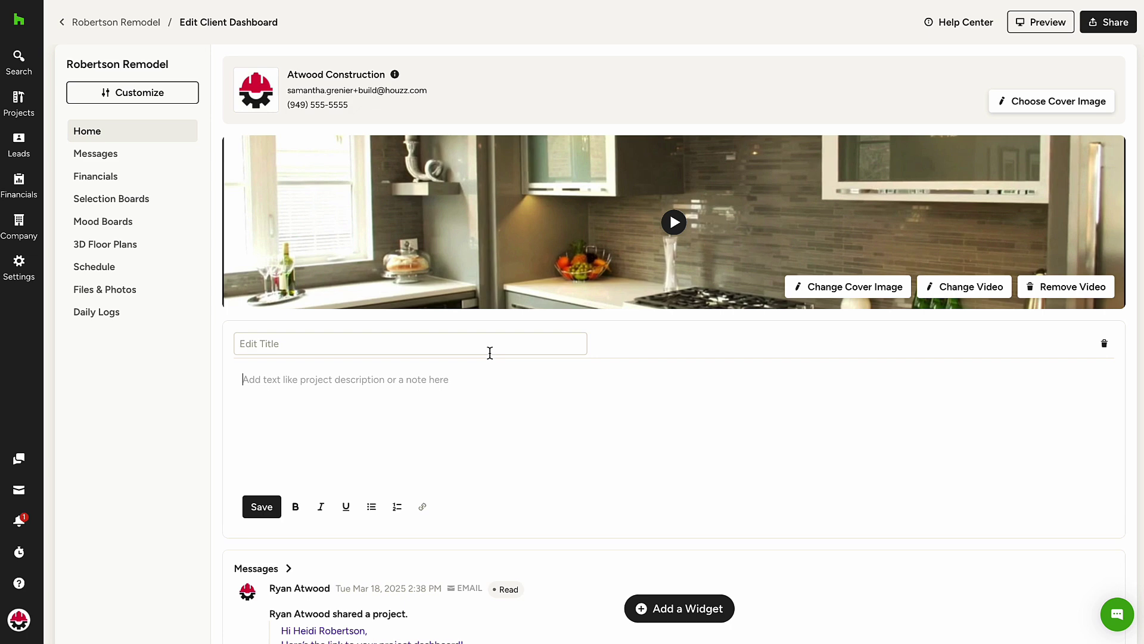
{"action": "left_click", "coordinate": [488, 348]}
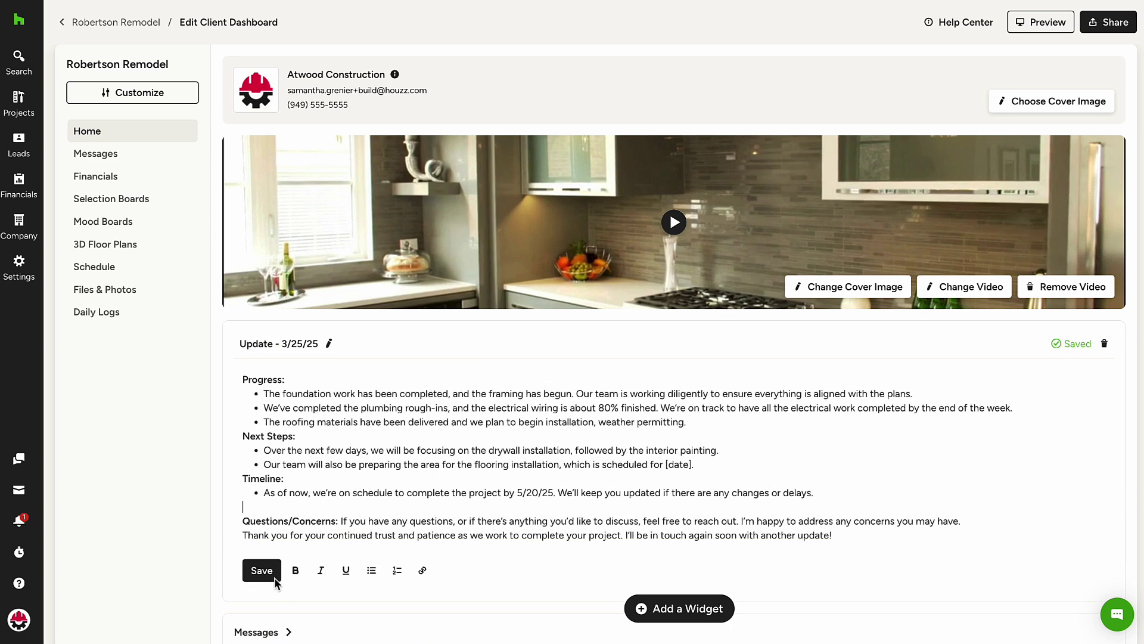
{"action": "left_click", "coordinate": [279, 579]}
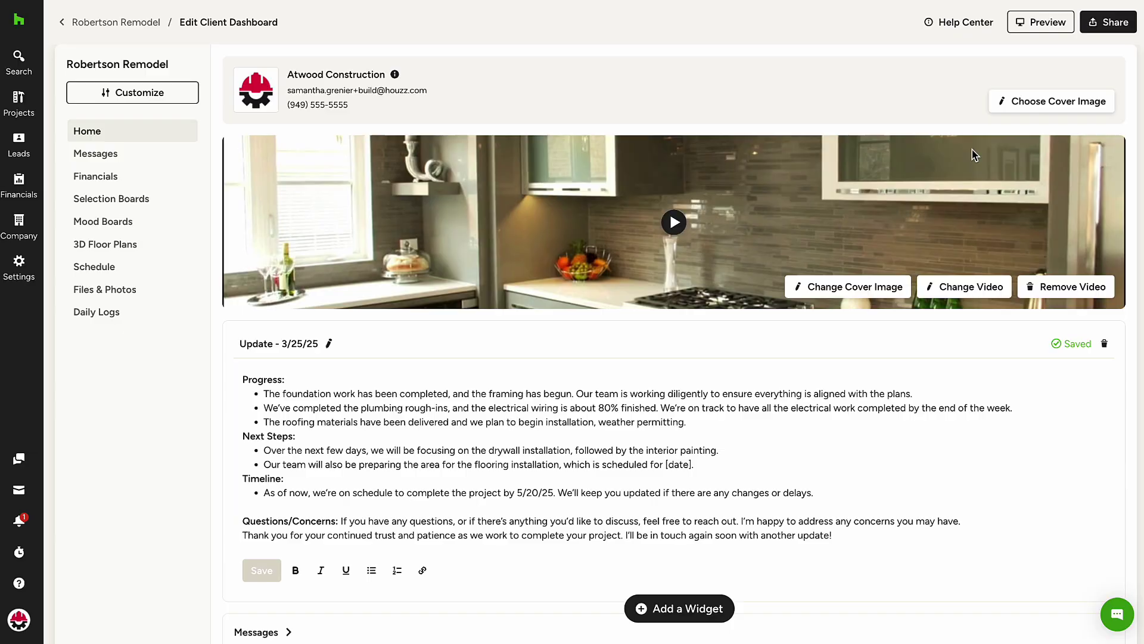
Pick the wood-slat sample from Sample Images and add it as the dashboard cover.
{"action": "left_click", "coordinate": [1006, 109]}
{"action": "left_click", "coordinate": [899, 257]}
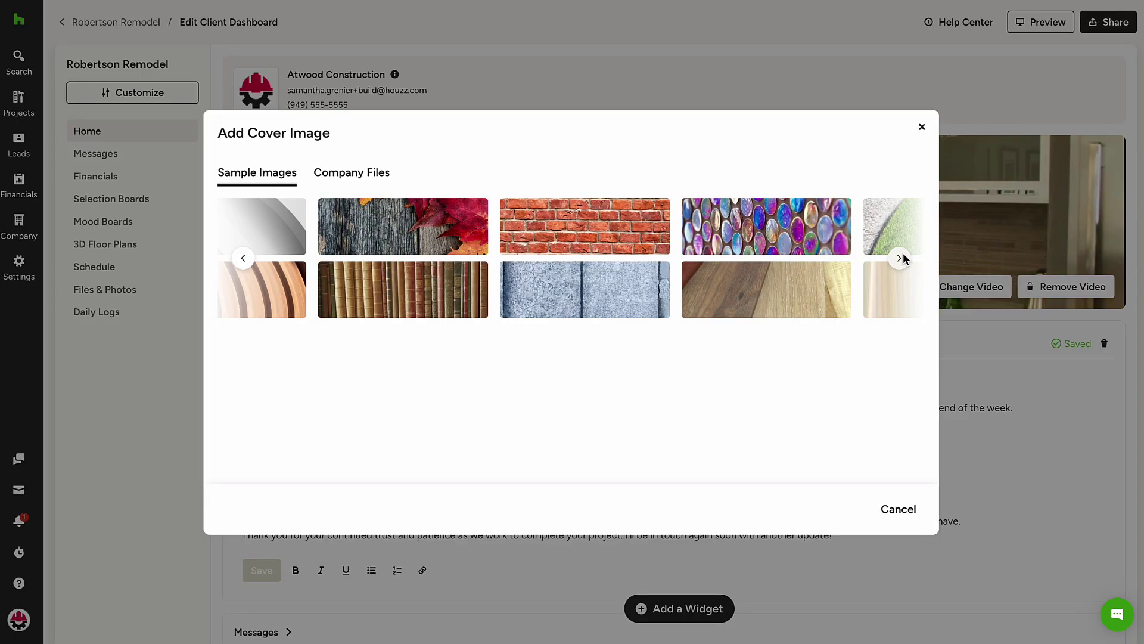
{"action": "left_click", "coordinate": [899, 258]}
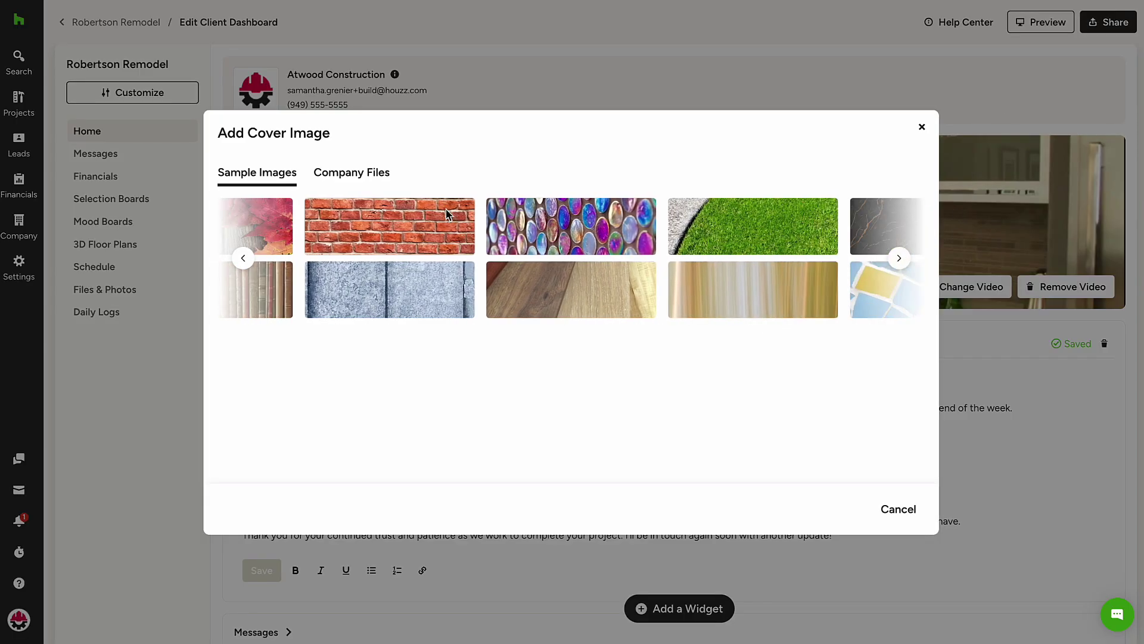
{"action": "left_click", "coordinate": [388, 175]}
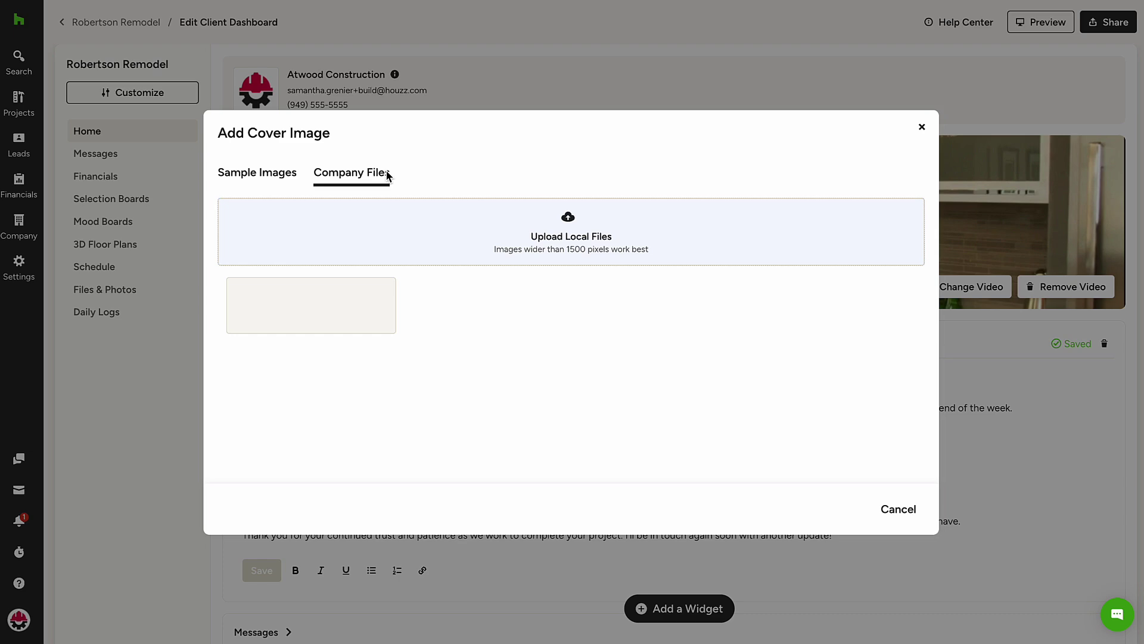
{"action": "left_click", "coordinate": [292, 177]}
{"action": "left_click", "coordinate": [320, 273]}
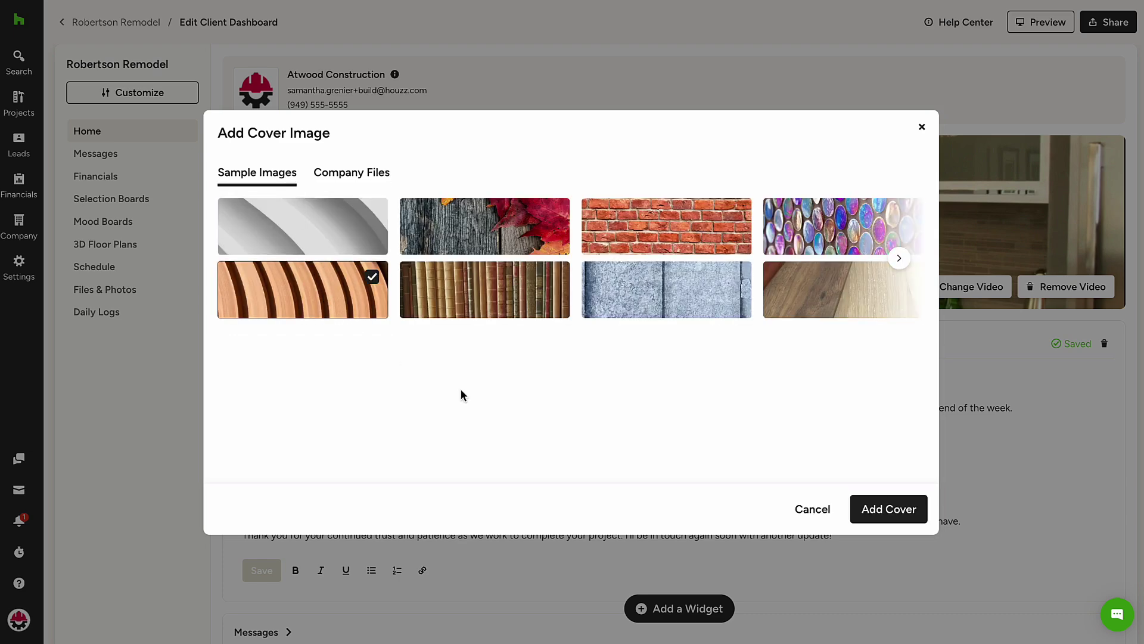
{"action": "left_click", "coordinate": [888, 508]}
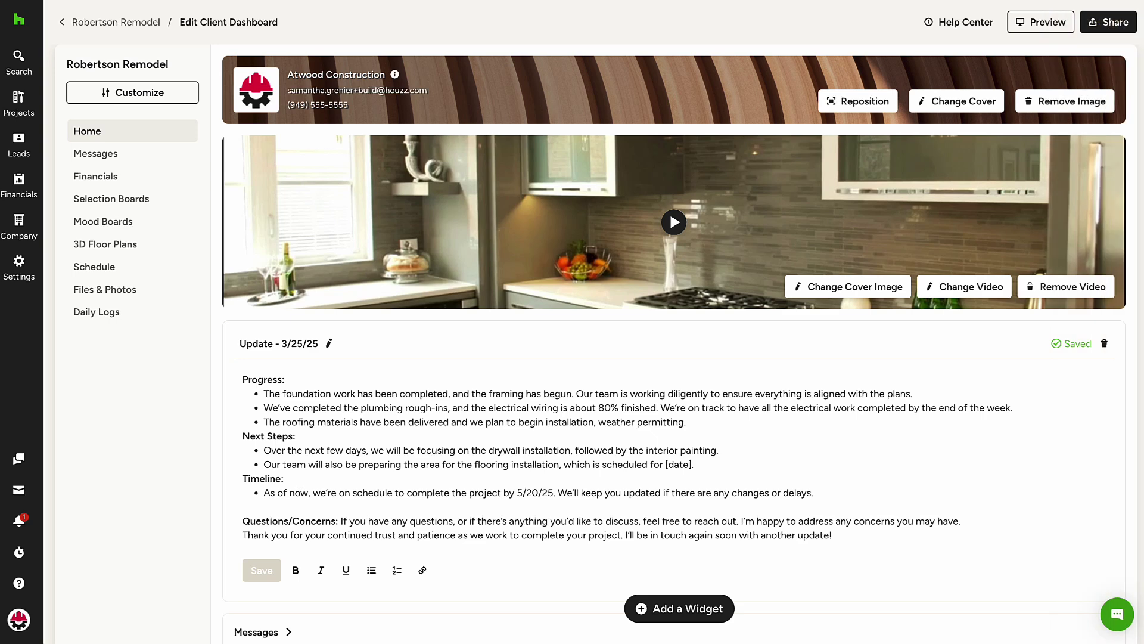
{"action": "left_click", "coordinate": [1070, 25]}
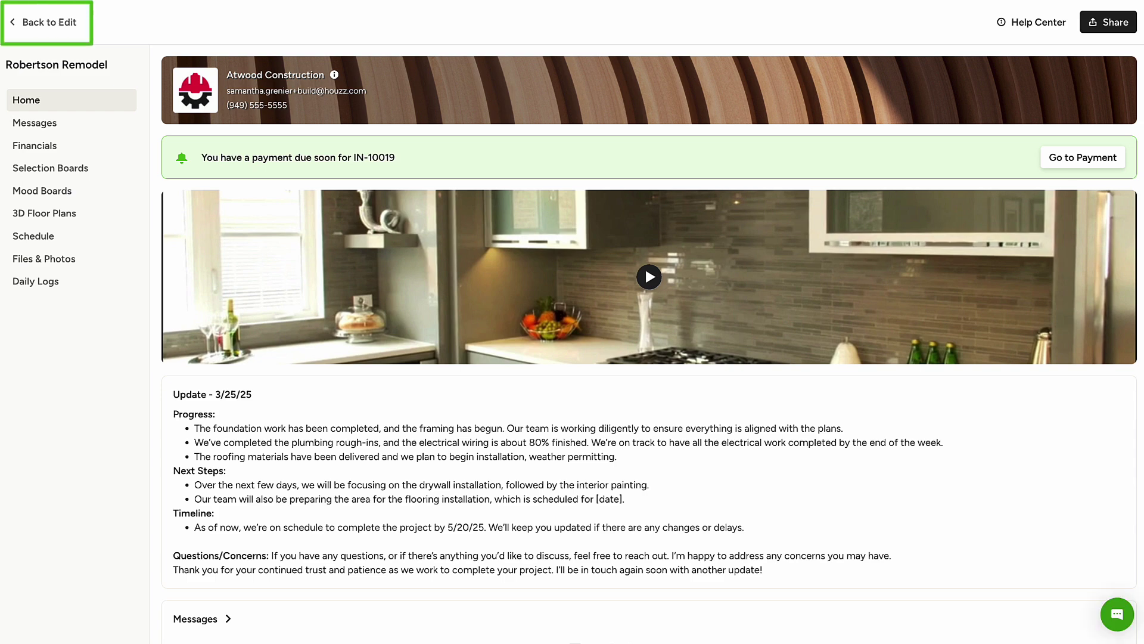
{"action": "scroll", "coordinate": [1064, 239], "scroll_direction": "down", "scroll_amount": 5}
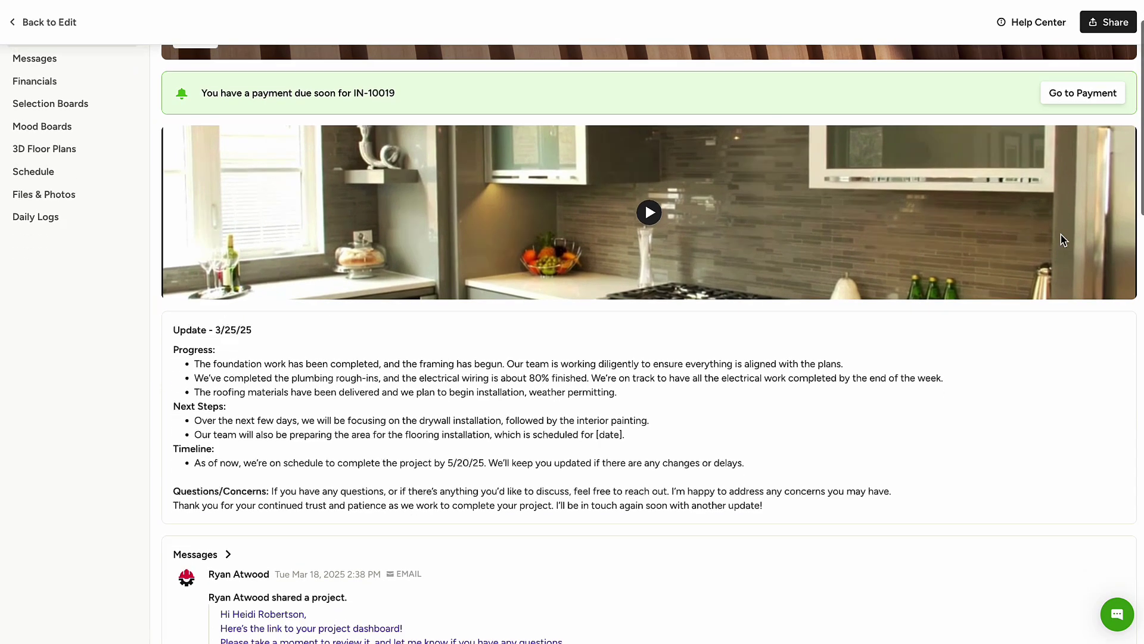
{"action": "scroll", "coordinate": [1061, 234], "scroll_direction": "down", "scroll_amount": 4}
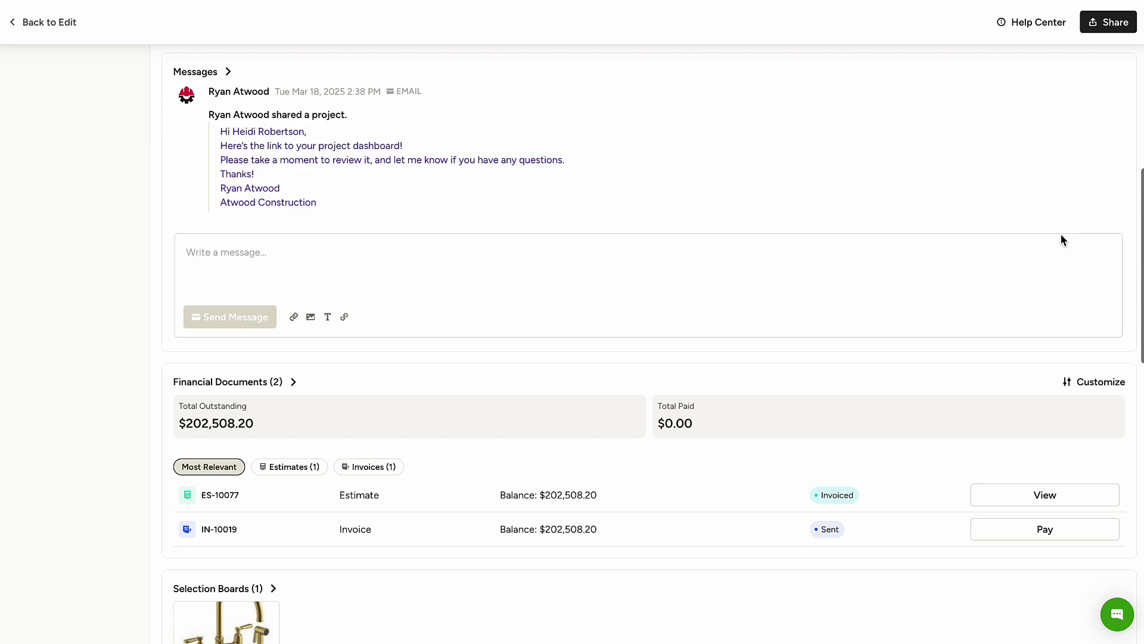
{"action": "scroll", "coordinate": [1061, 244], "scroll_direction": "up", "scroll_amount": 10}
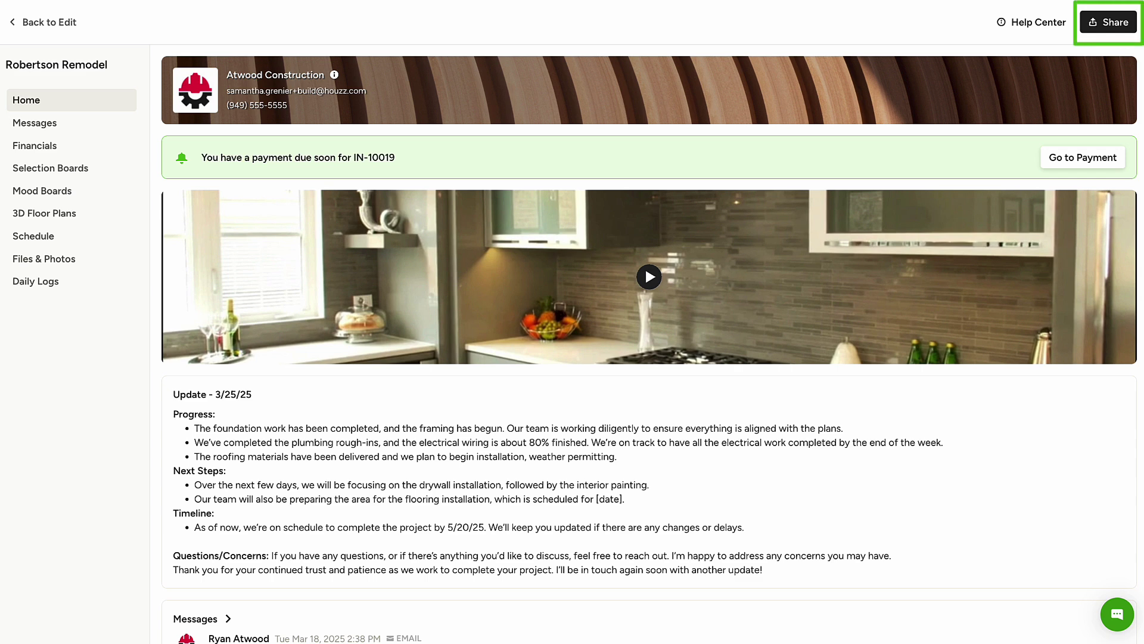
Send the dashboard invitation from the Share Client Dashboard dialog.
{"action": "left_click", "coordinate": [1134, 23]}
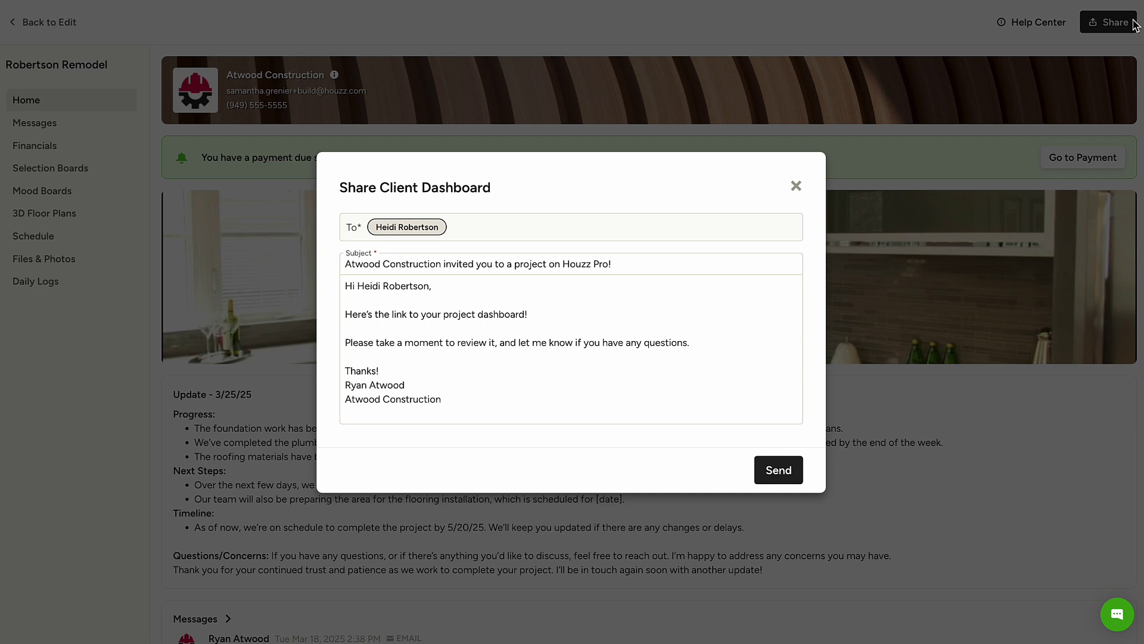
{"action": "left_click", "coordinate": [796, 477]}
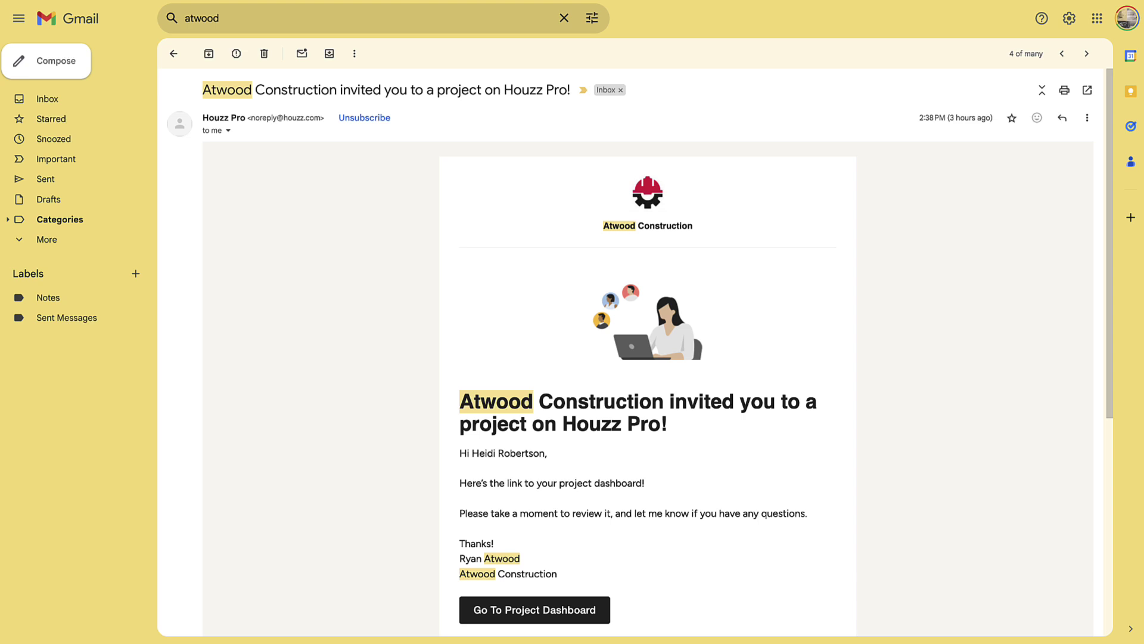
Follow the Go To Project Dashboard link in the Atwood Construction invitation.
{"action": "left_click", "coordinate": [603, 610]}
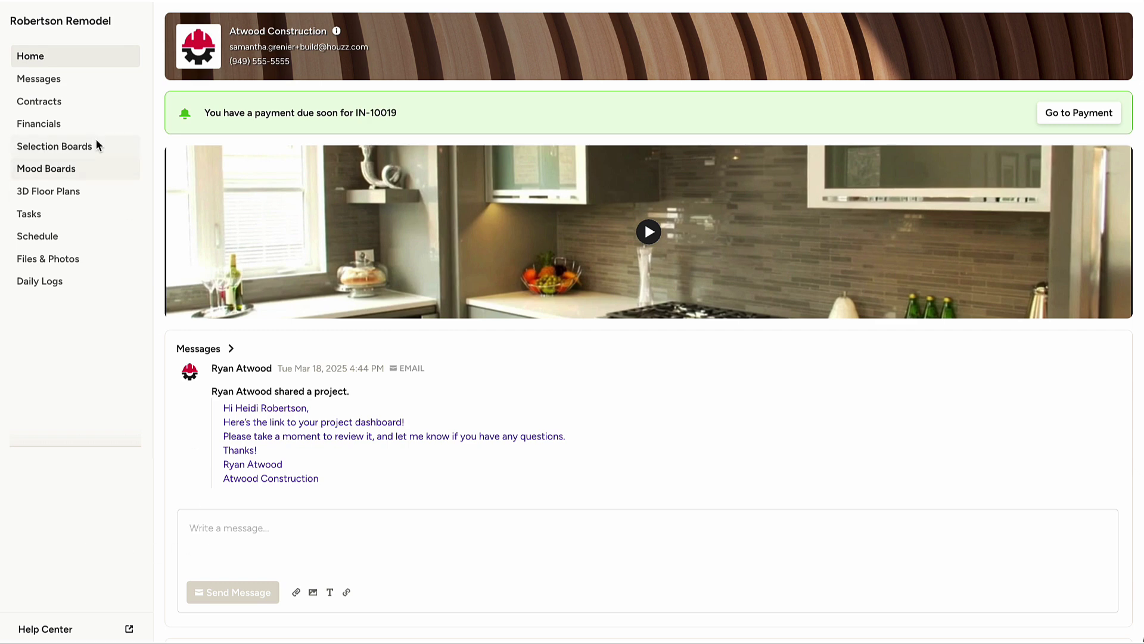
As the client, view Financials and open, then leave, the payment page for invoice IN-10019.
{"action": "left_click", "coordinate": [84, 123]}
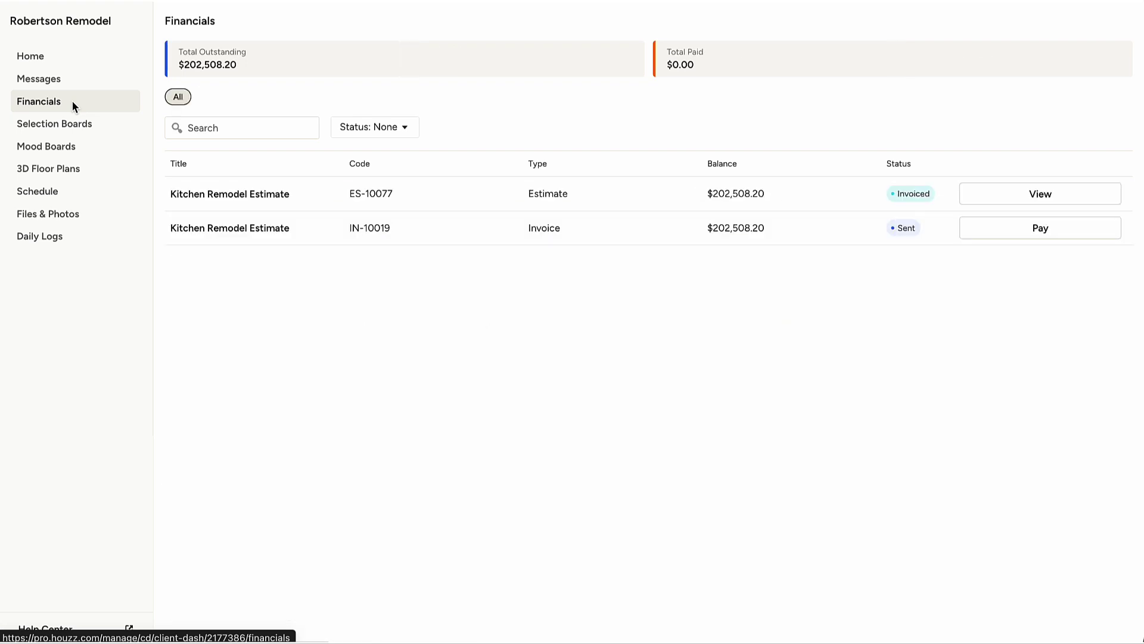
{"action": "left_click", "coordinate": [1004, 231]}
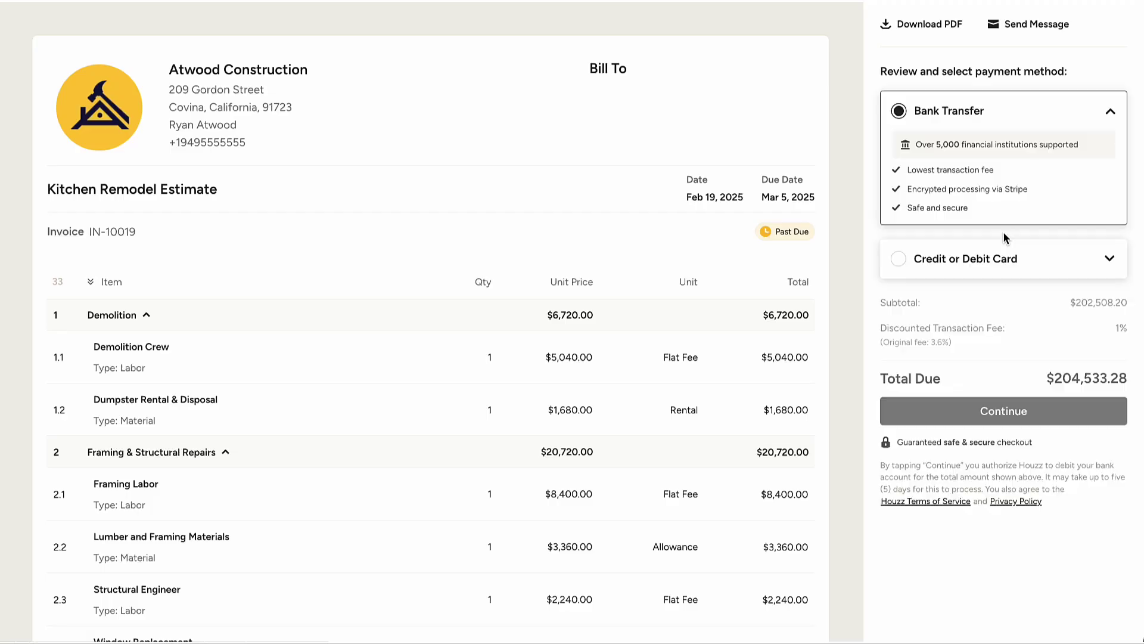
{"action": "key", "text": "Escape"}
Comment 'Great selection!' on a cabinet in the Kitchen 3D floor plan, then view Schedule.
{"action": "left_click", "coordinate": [84, 172]}
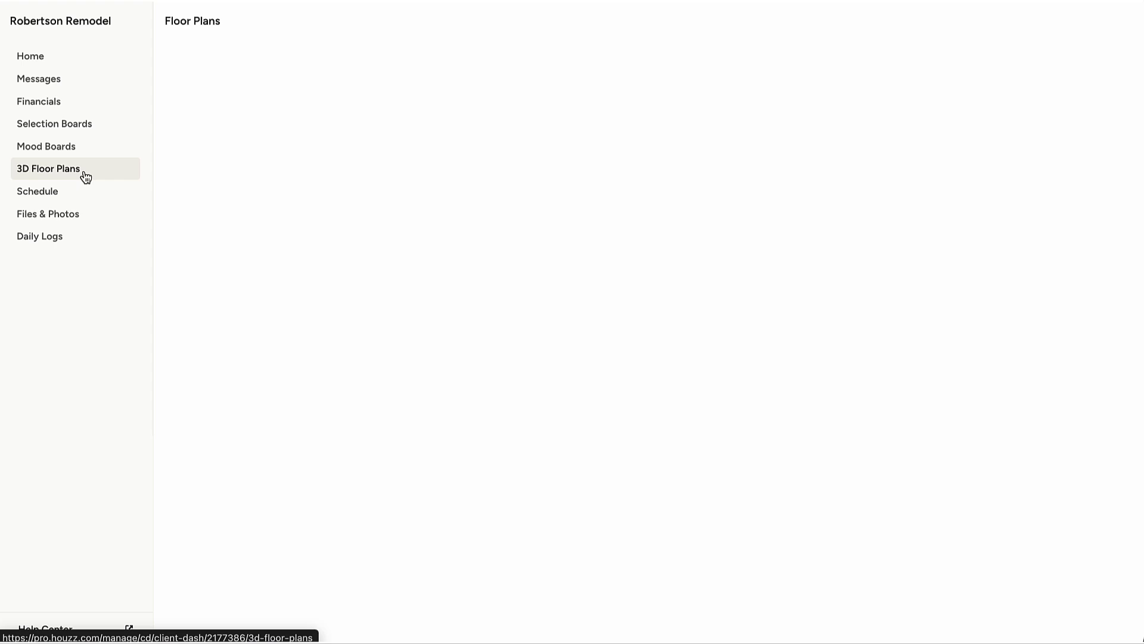
{"action": "left_click", "coordinate": [239, 161]}
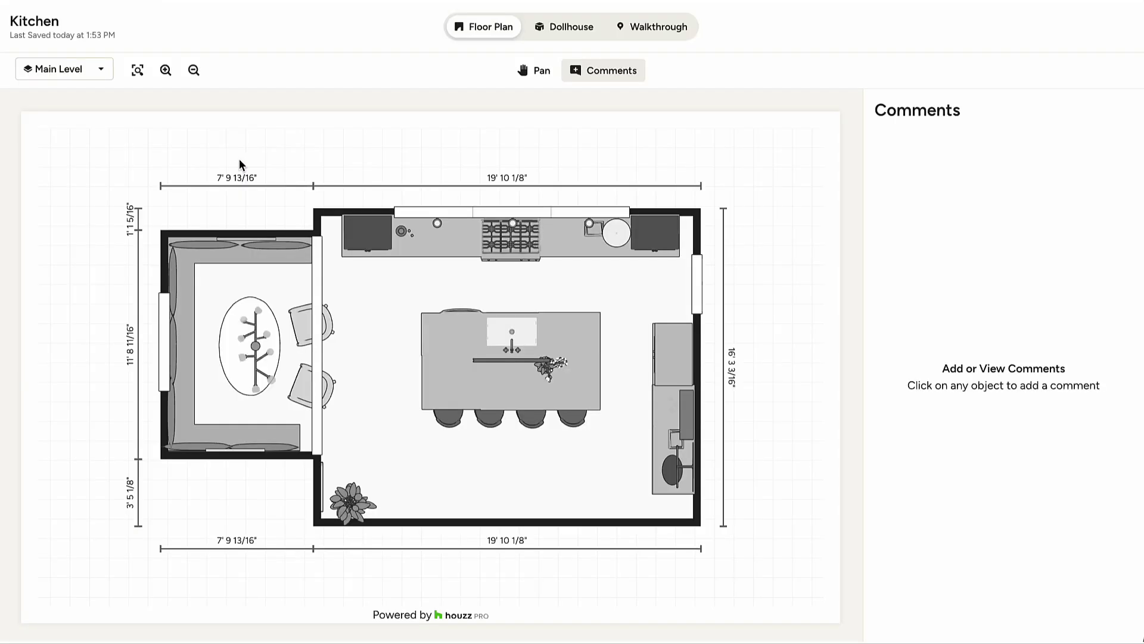
{"action": "left_click", "coordinate": [369, 244]}
{"action": "type", "text": "Great"}
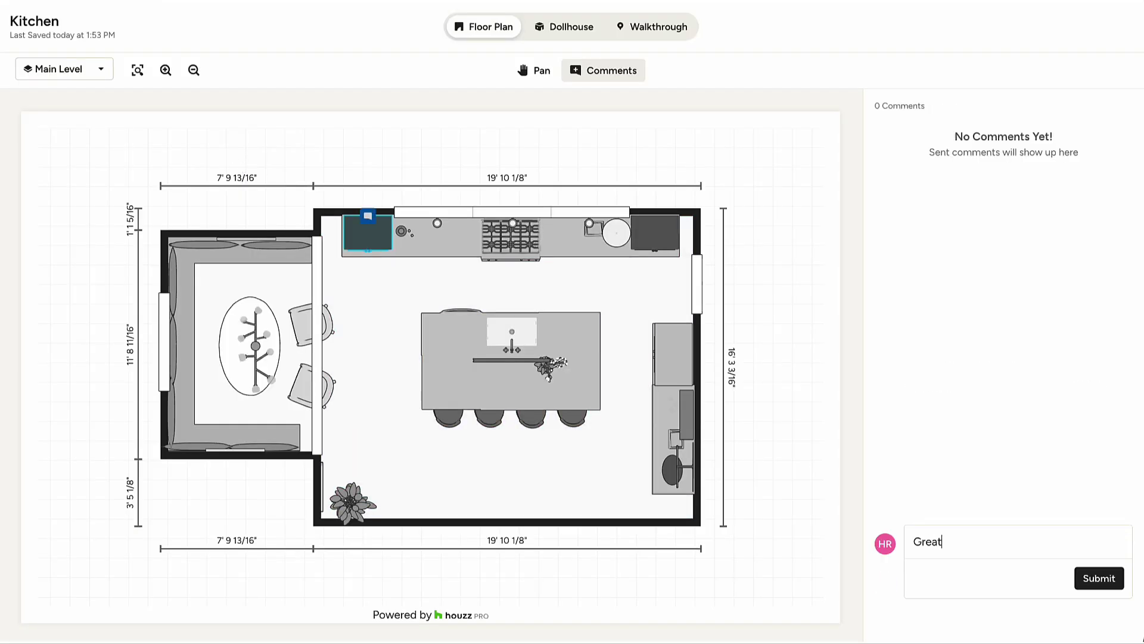
{"action": "type", "text": " selection!"}
{"action": "left_click", "coordinate": [1096, 583]}
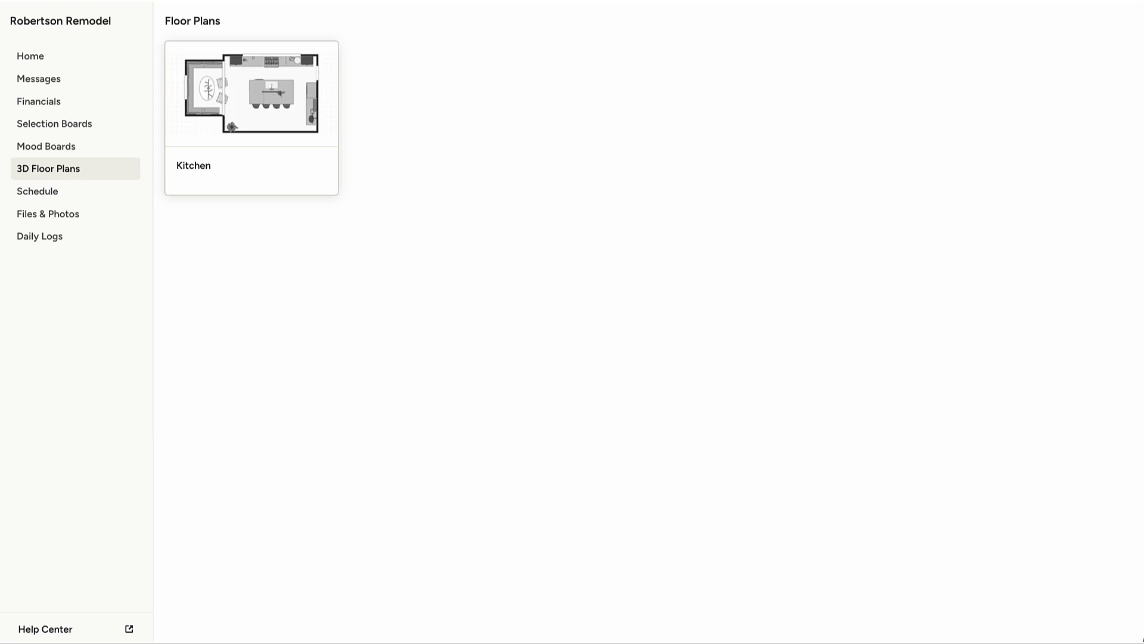
{"action": "left_click", "coordinate": [66, 190]}
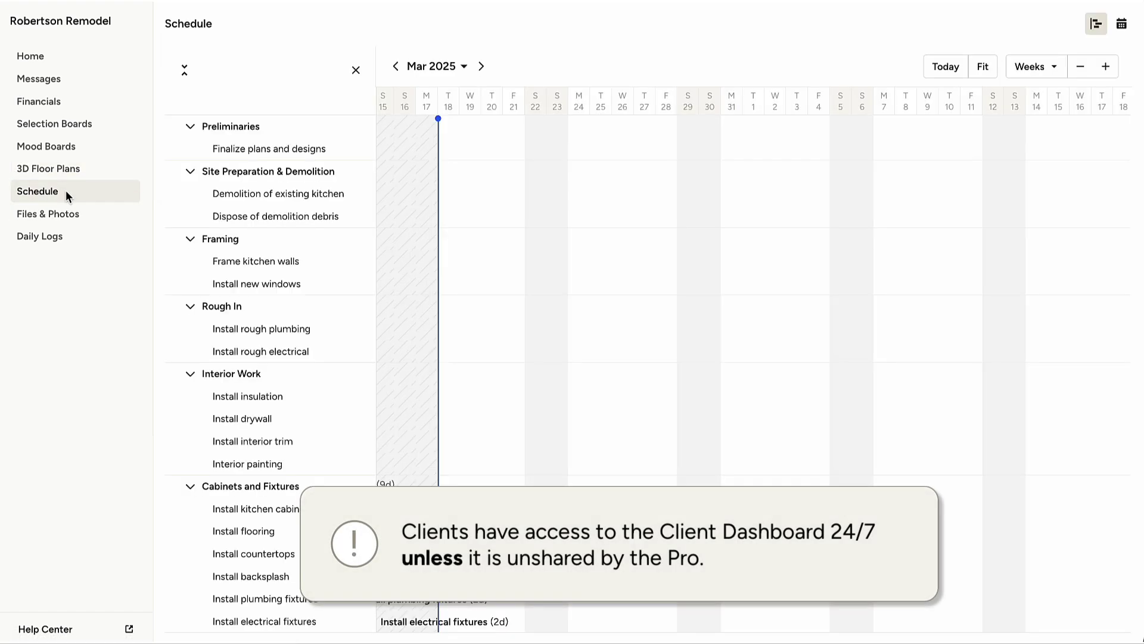